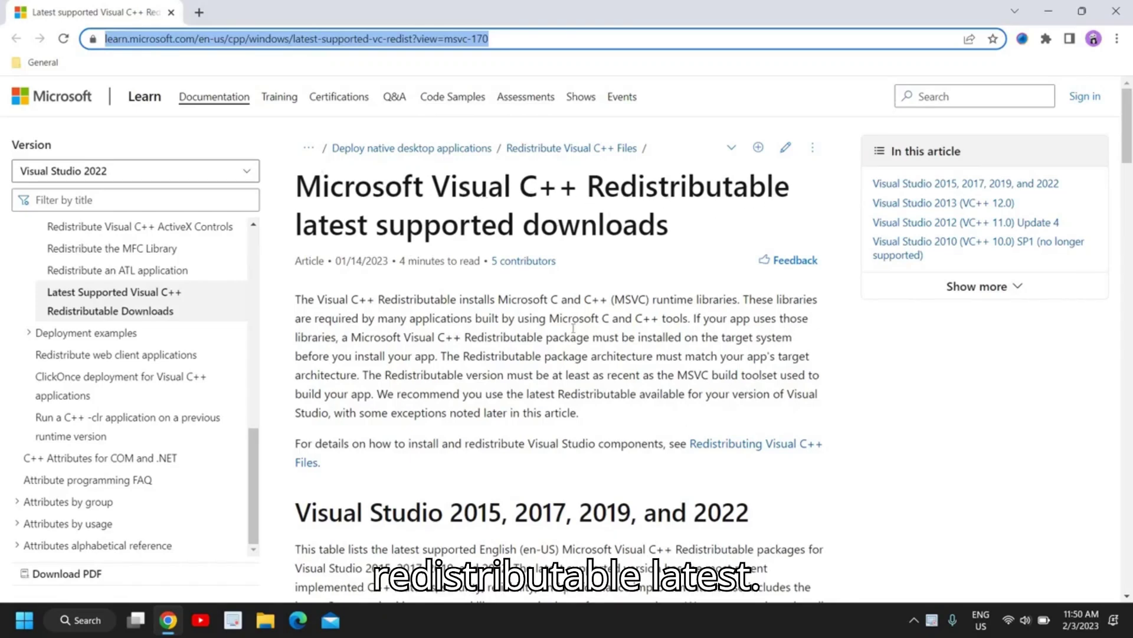
Search Windows for appwiz.cpl and open Programs and Features.
left_click(65, 624)
type("a")
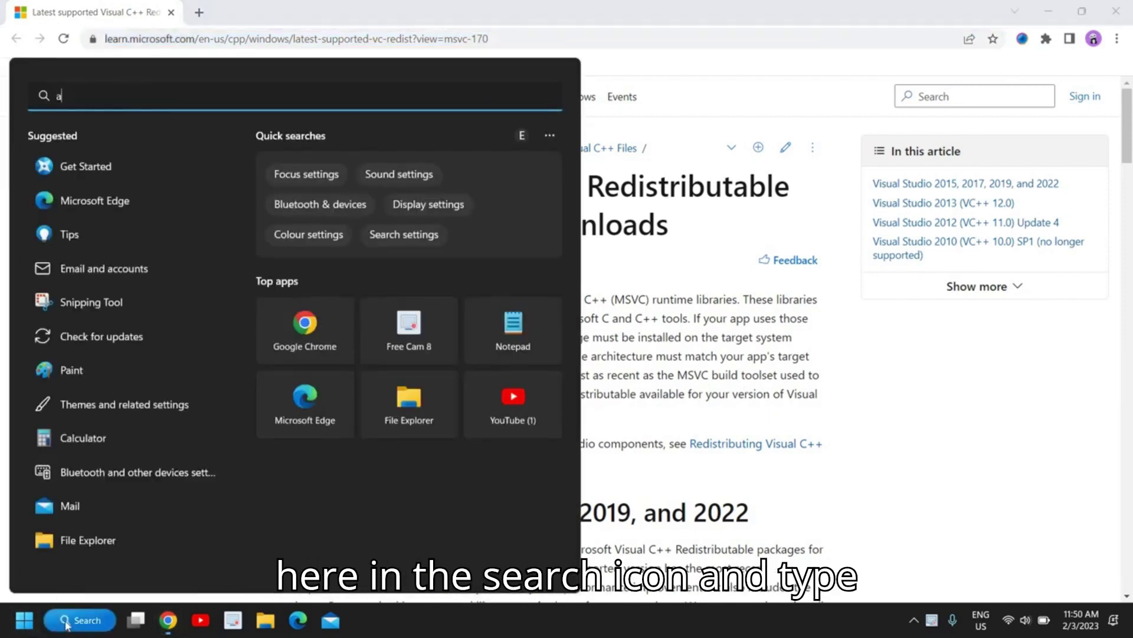
type("ppw")
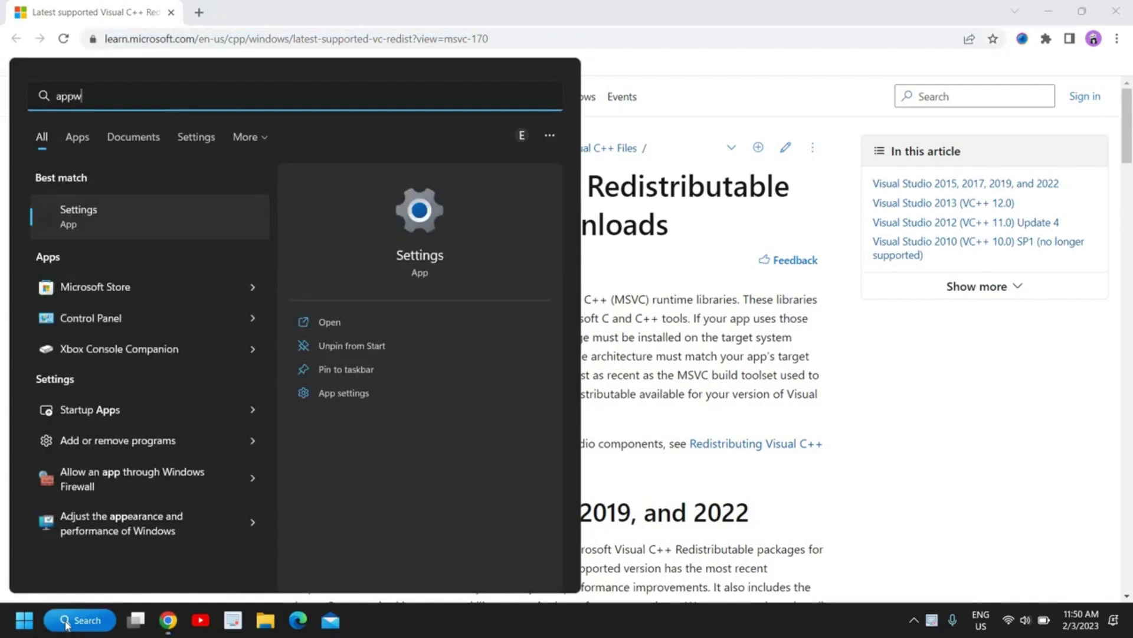
type("iz")
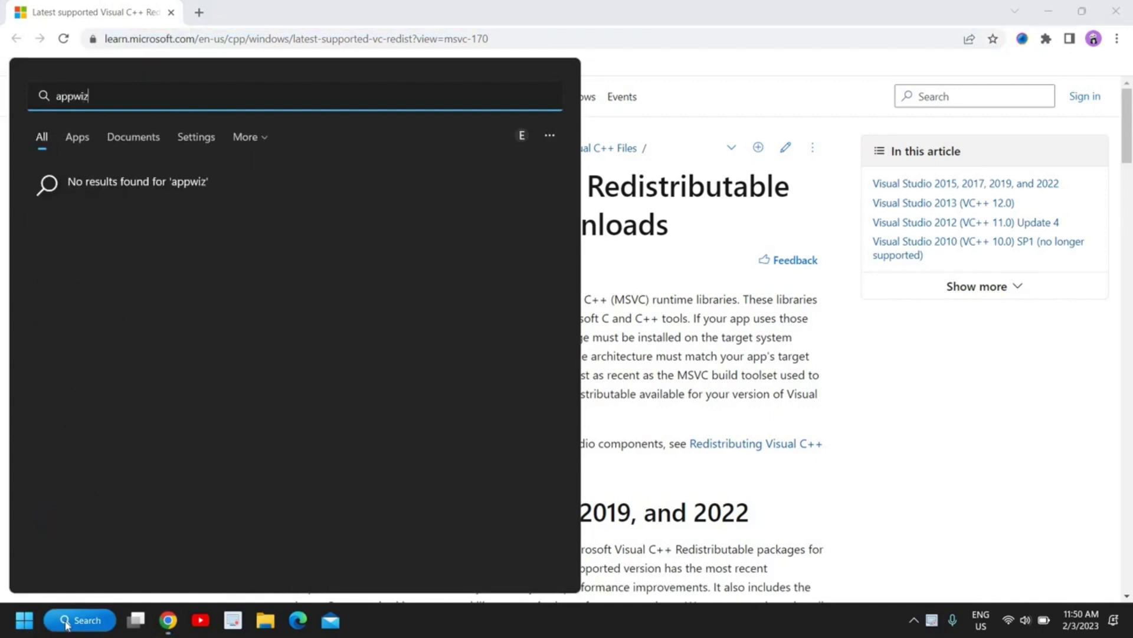
type(".cpl")
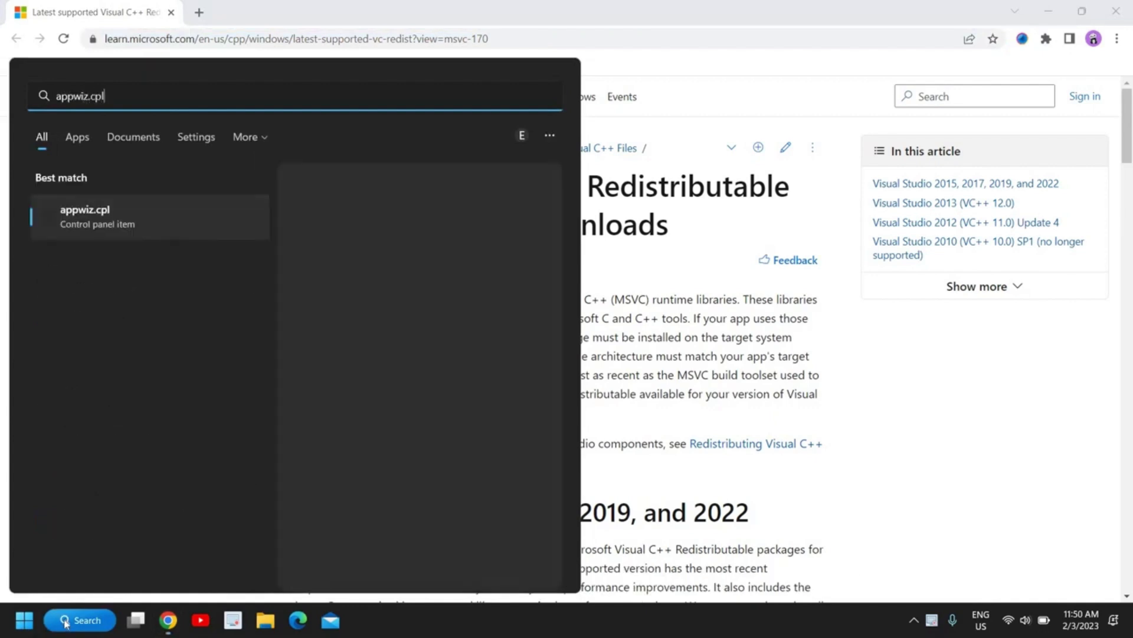
left_click(78, 231)
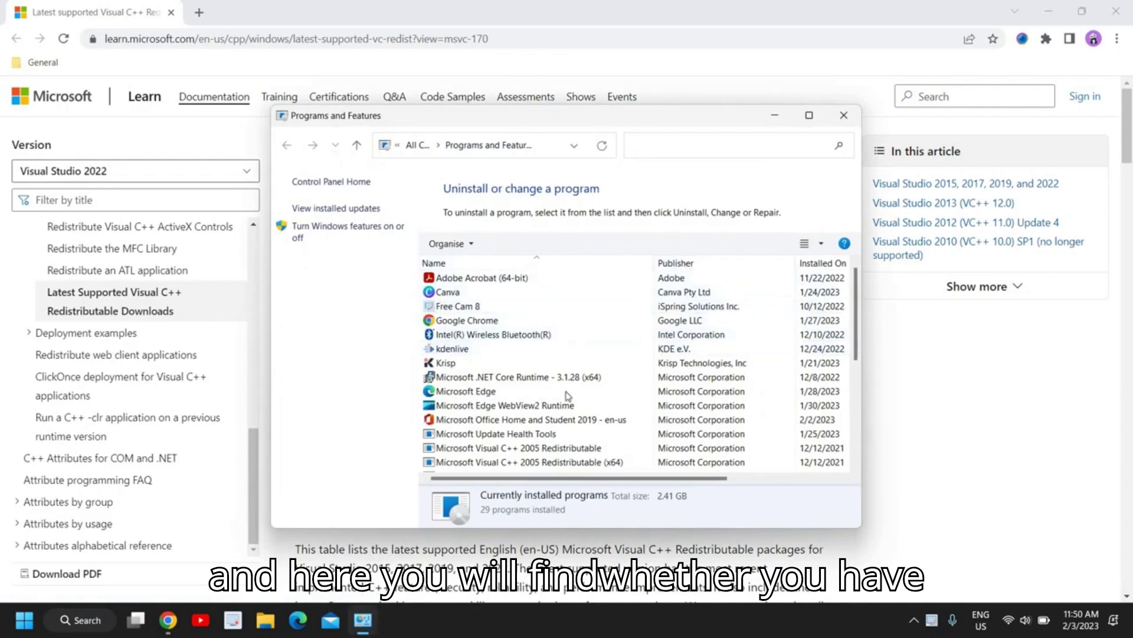
Select the Visual C++ 2005 and 2015-2022 (x86) Redistributable entries to confirm they're installed.
left_click(507, 450)
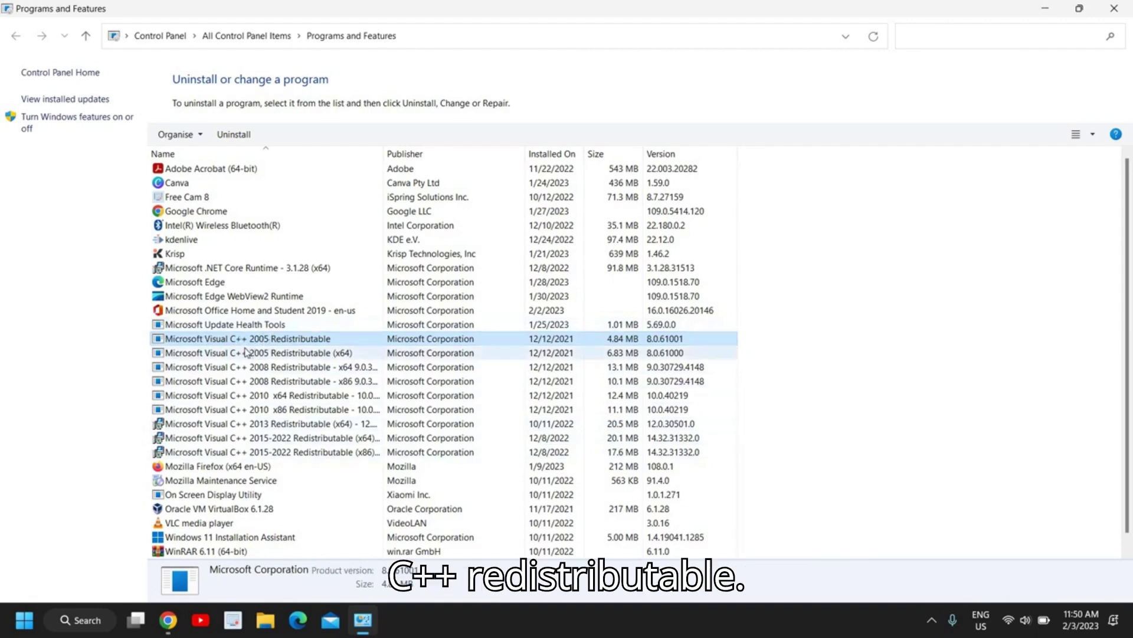
left_click(285, 454)
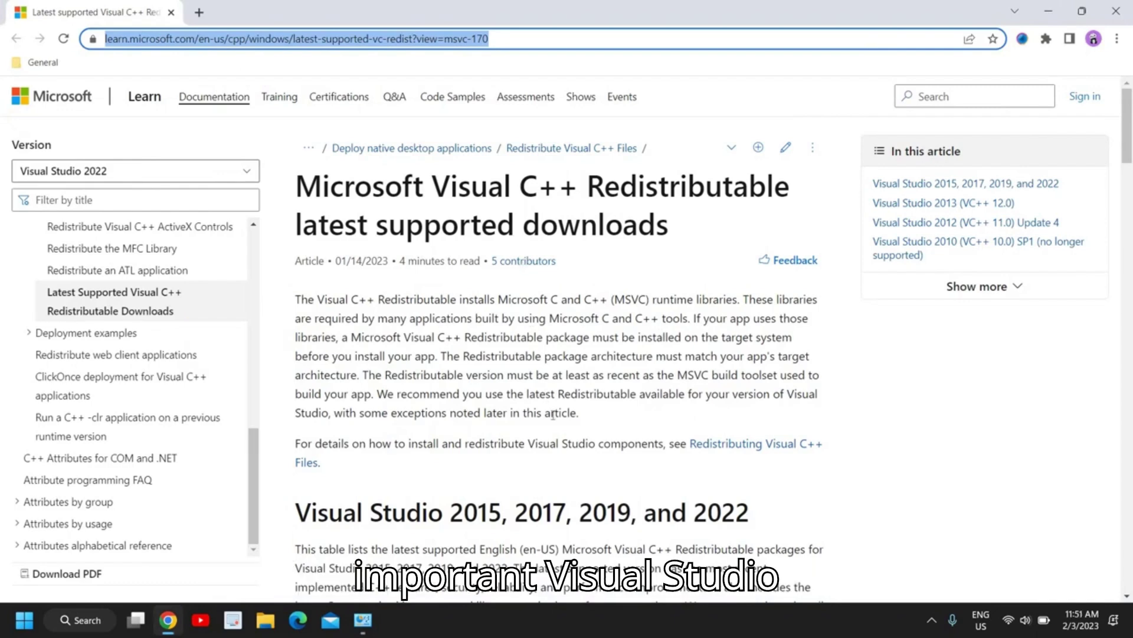
scroll(414, 442, "down", 1)
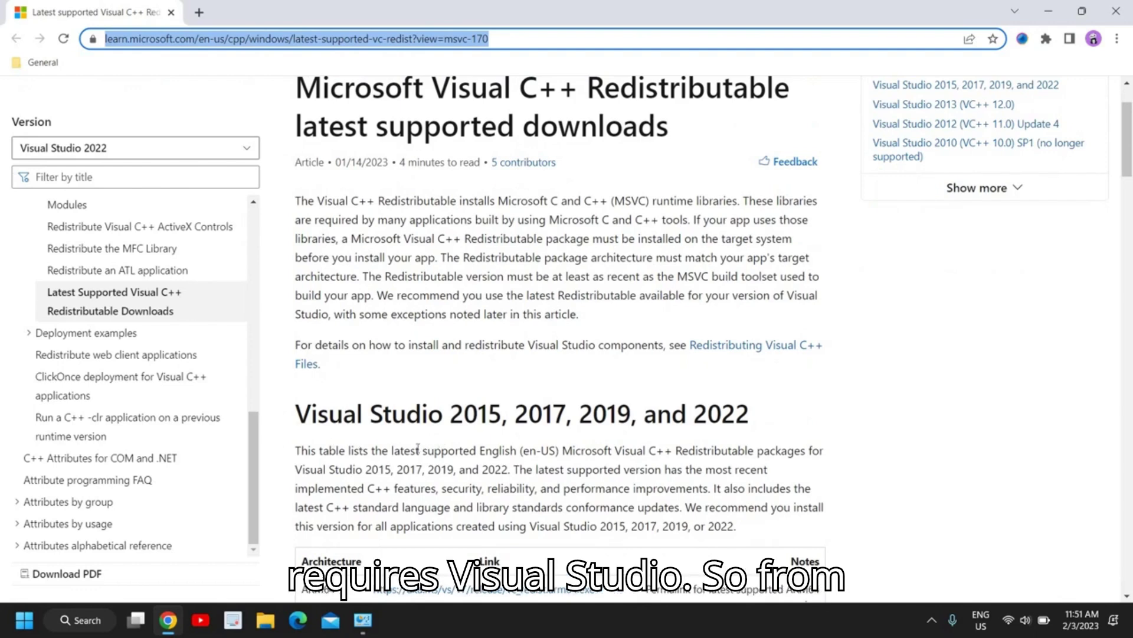
scroll(413, 452, "down", 2)
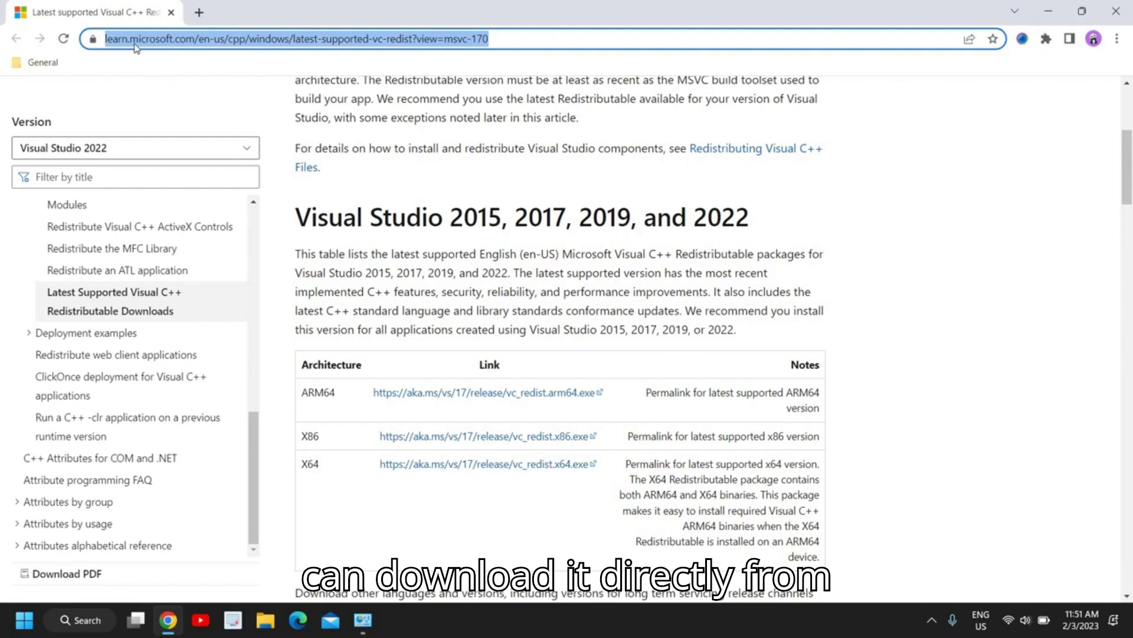
Clear the selection in the address bar with the Visual Studio 2015-2022 download table showing.
left_click(163, 39)
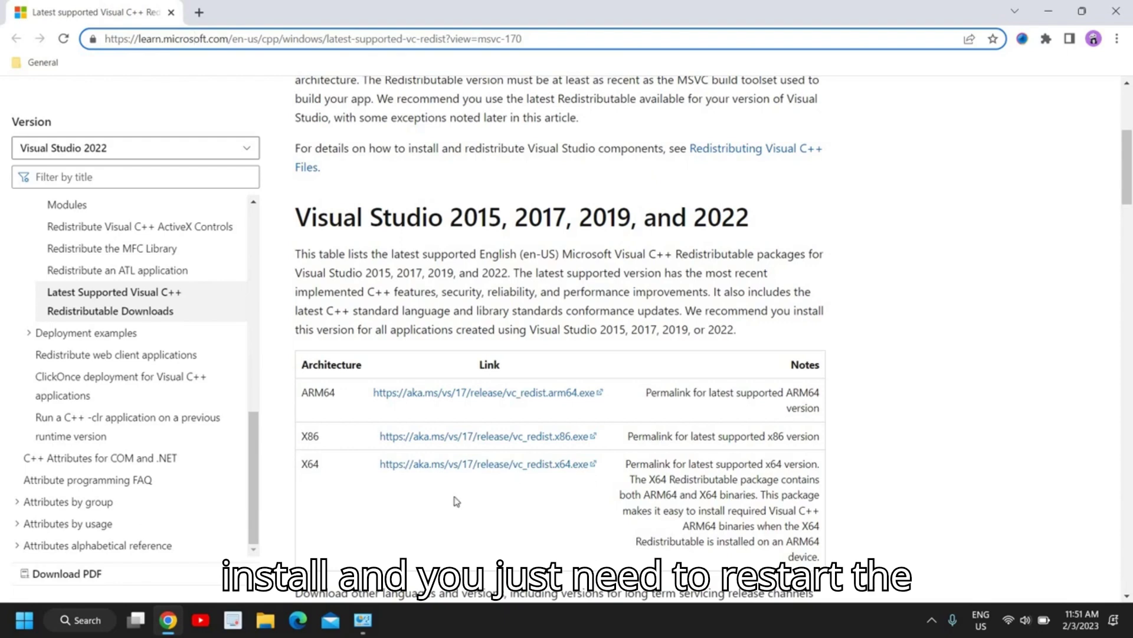
Search Windows for appwiz.cpl again and open the installed programs list.
left_click(69, 625)
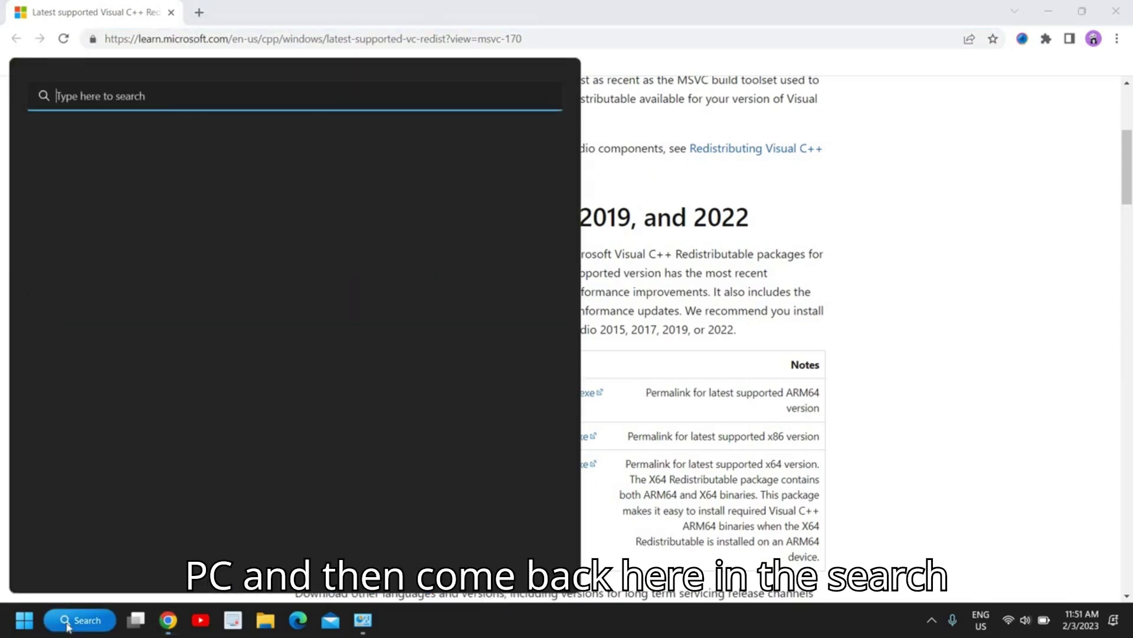
type("app")
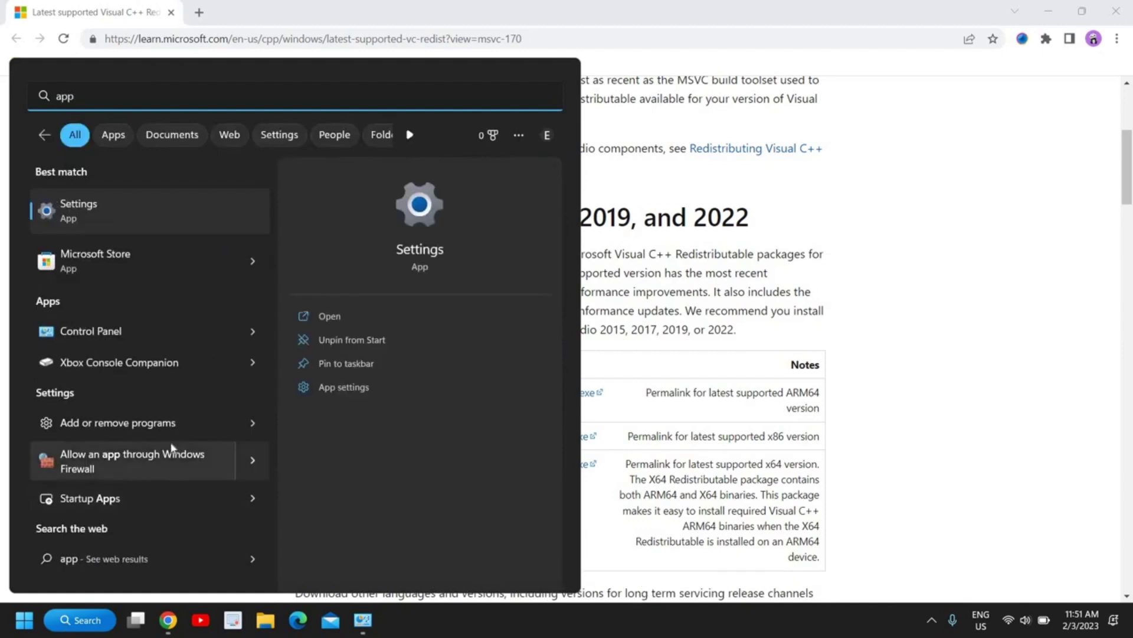
type("wiz")
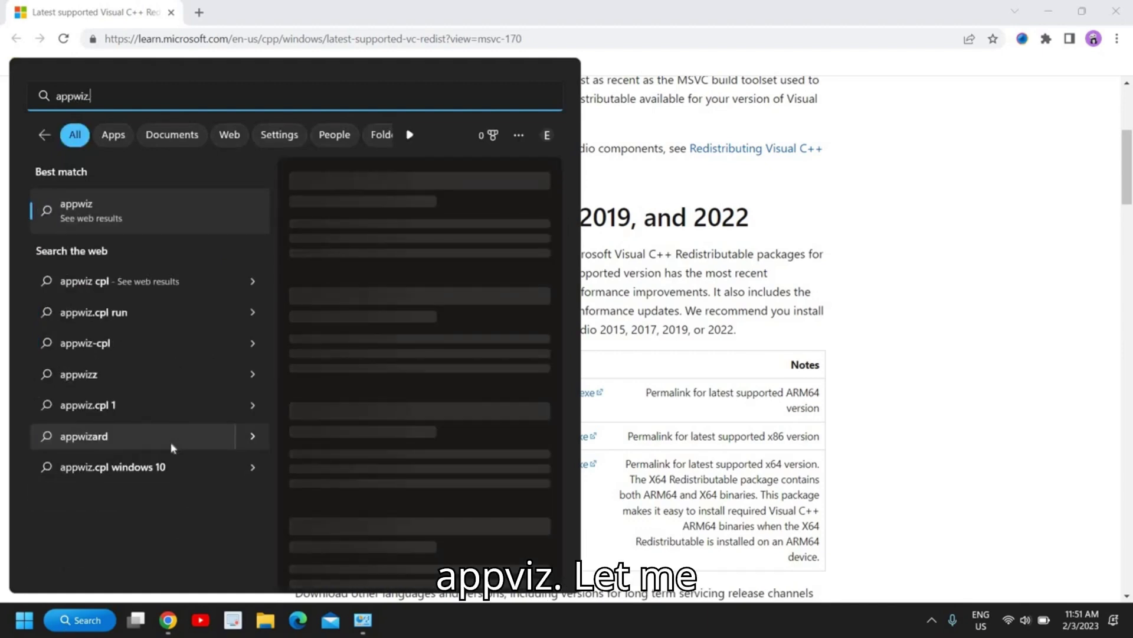
type(".cpl")
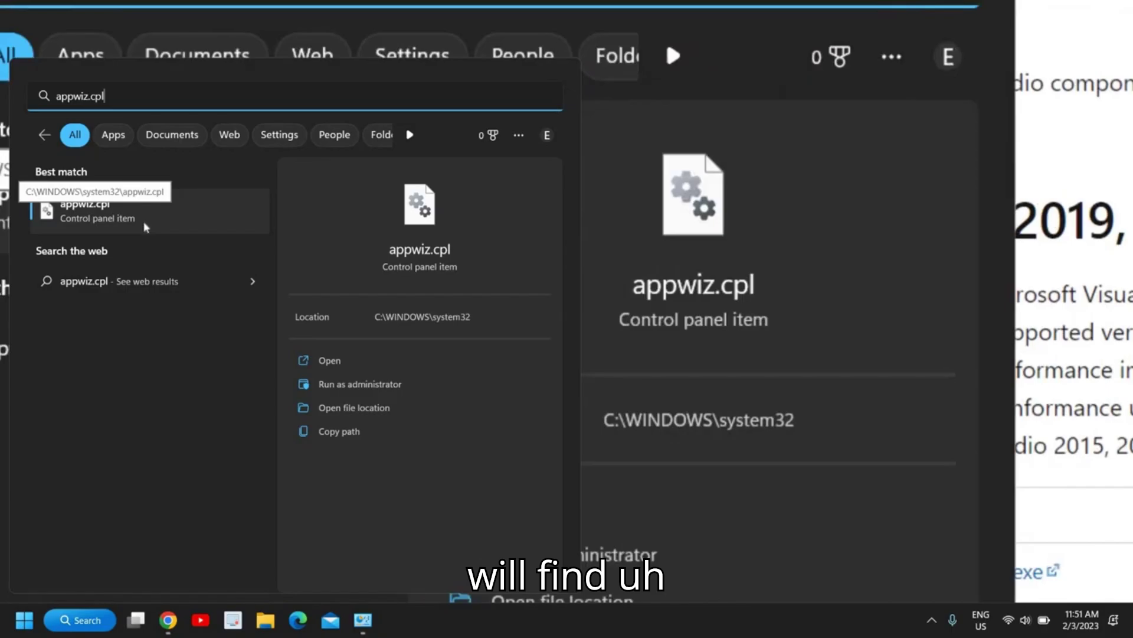
left_click(145, 227)
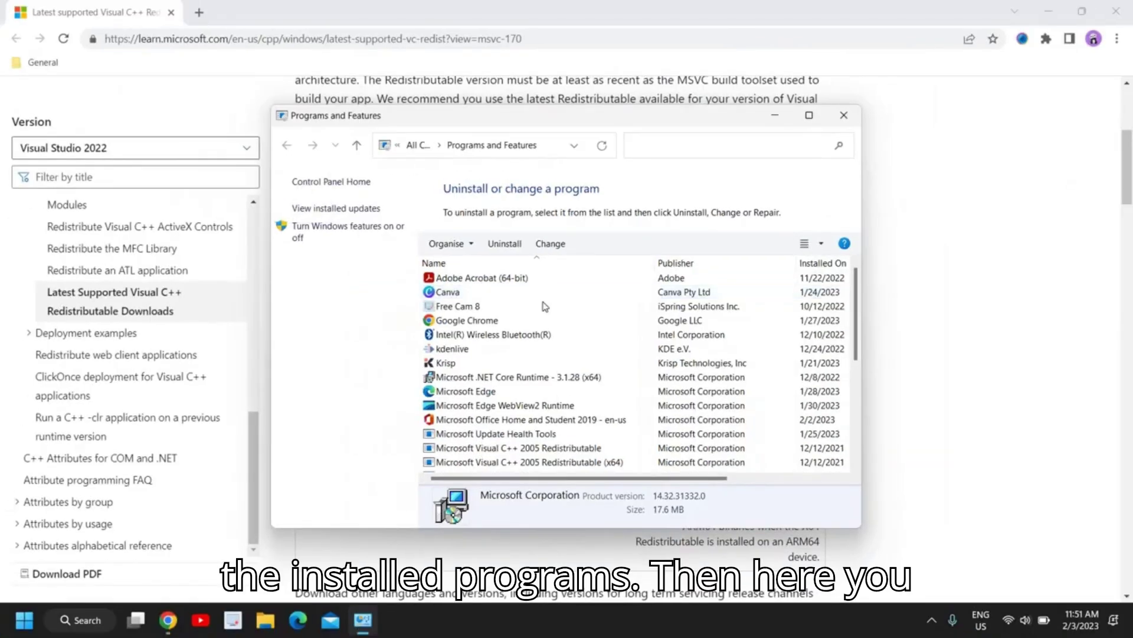
Maximize Programs and Features, check the 2015-2022 Redistributable install dates, then close it.
key("shift+F10")
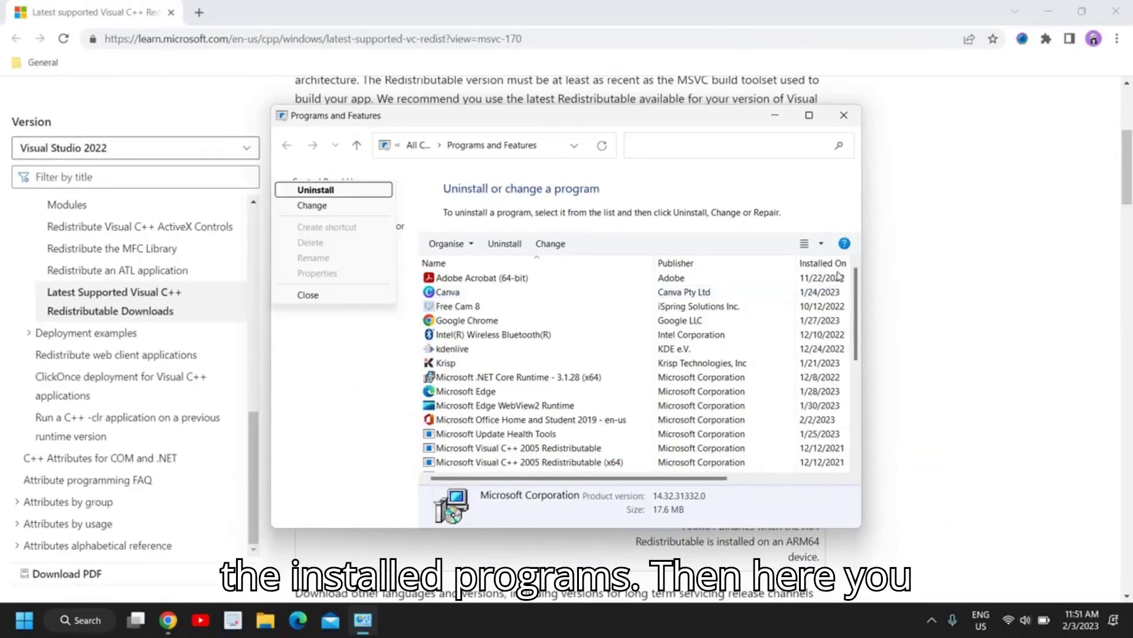
left_click(809, 115)
scroll(407, 434, "down", 1)
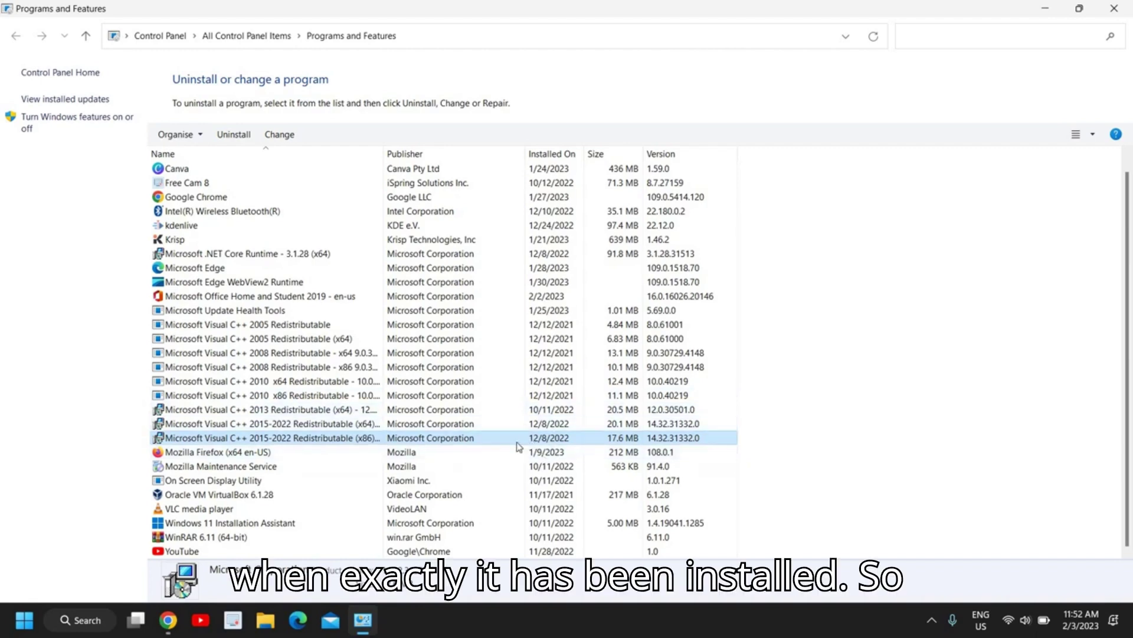
left_click(1114, 8)
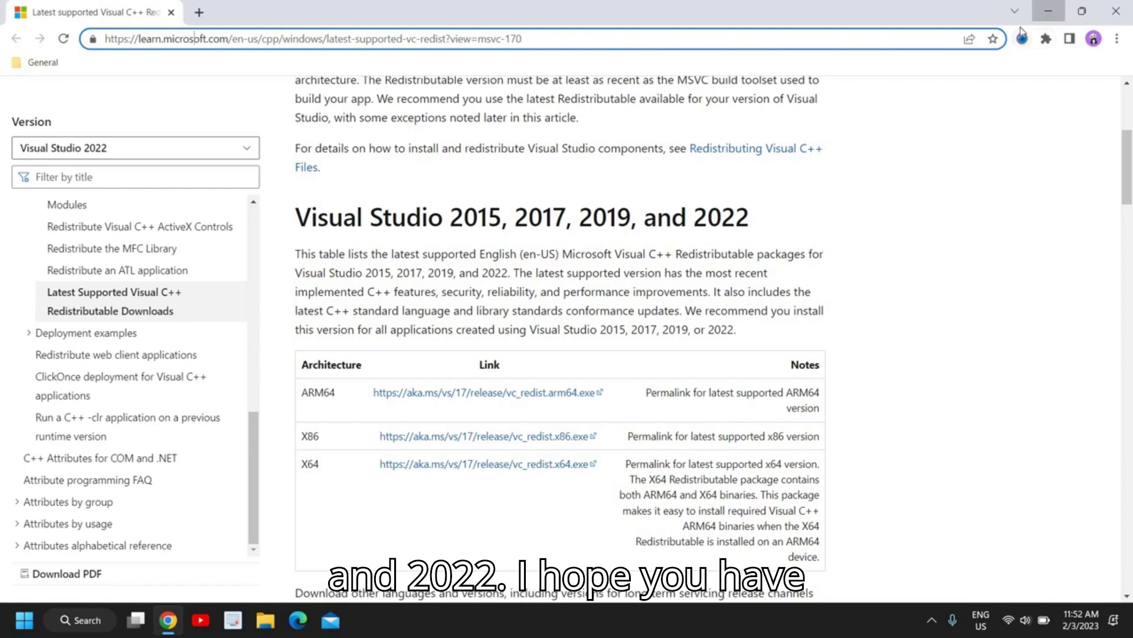
Minimize the Microsoft Learn browser window to show the desktop.
left_click(1047, 10)
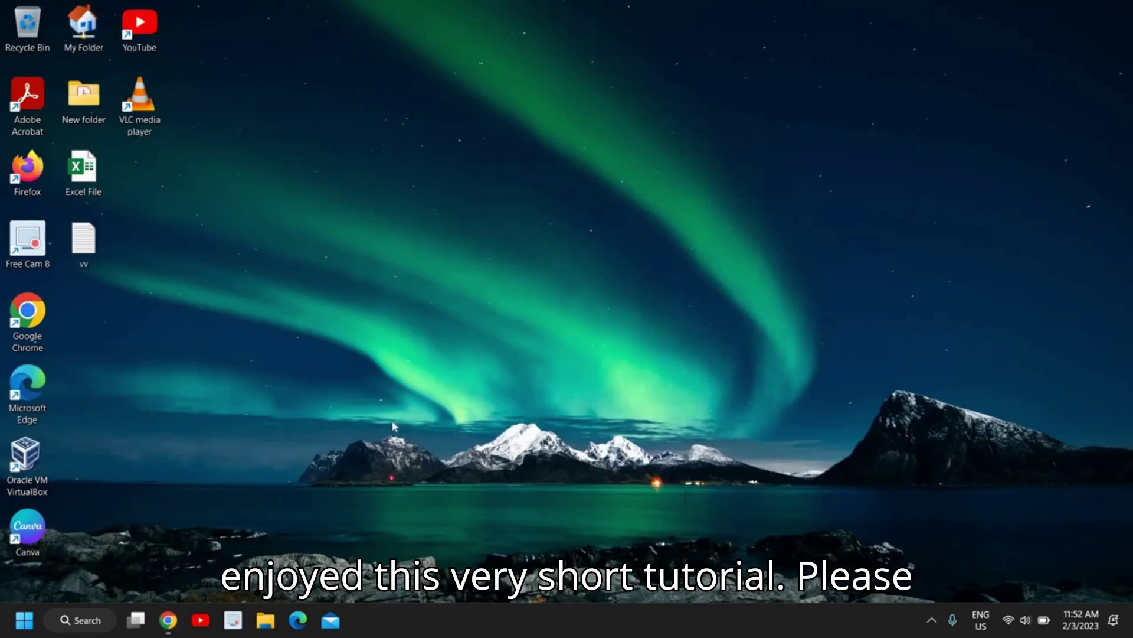